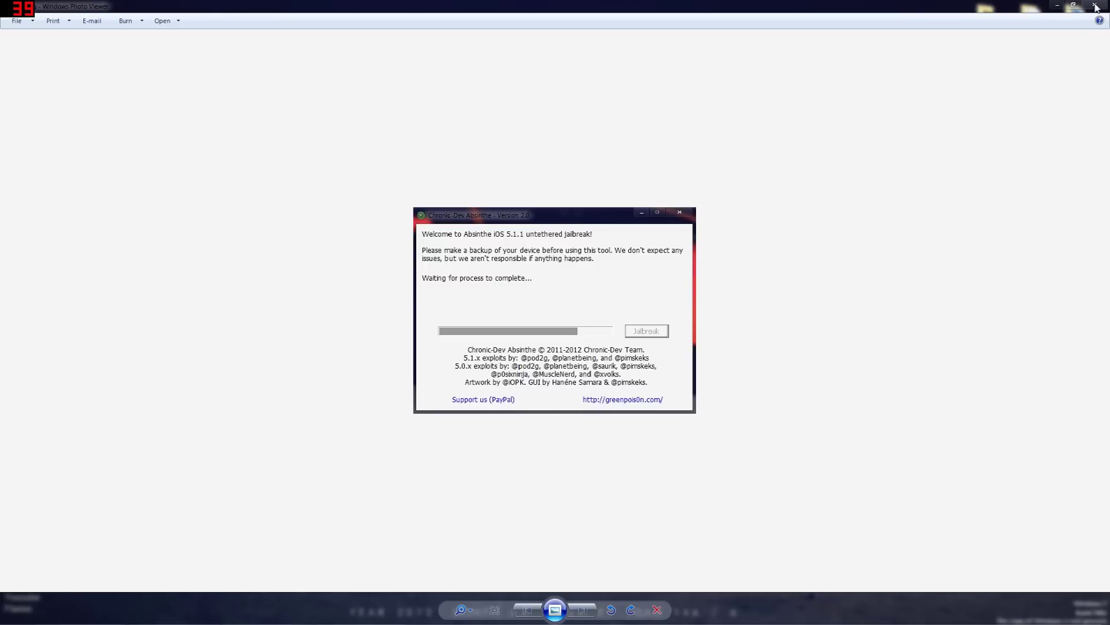
Close the Absinthe screenshot and iTunes, then bring the Google Chrome window back up.
left_click(1096, 7)
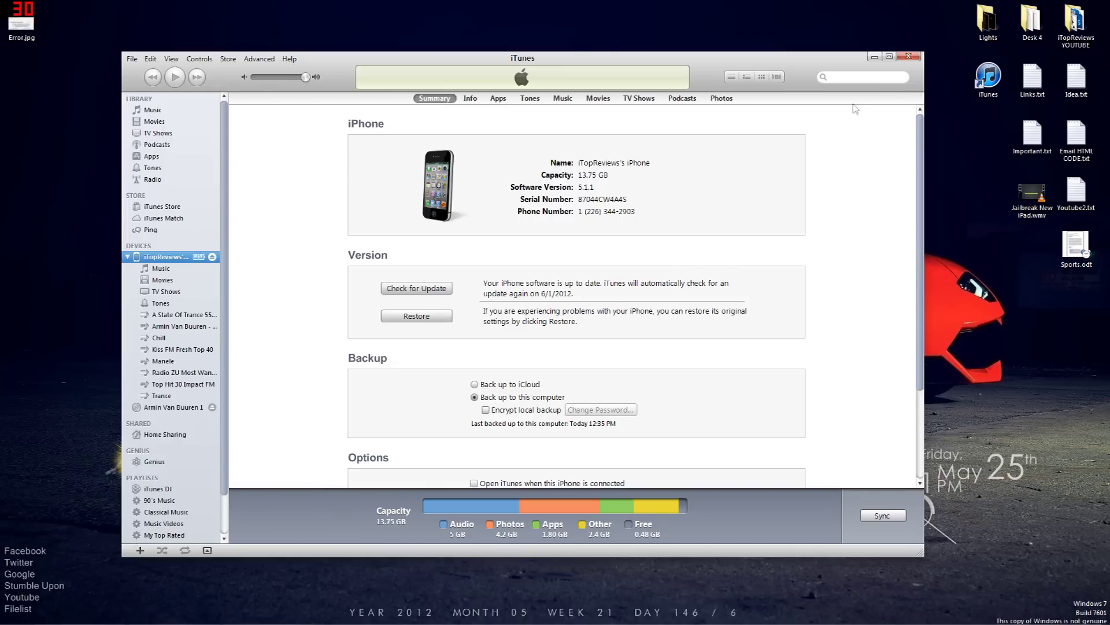
left_click(909, 57)
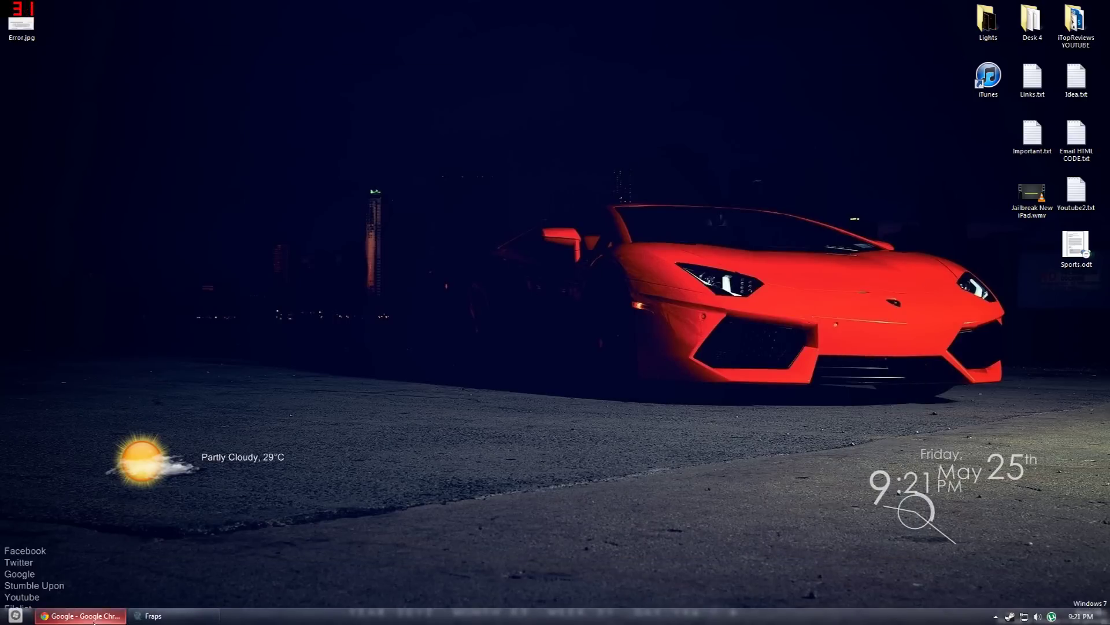
left_click(92, 618)
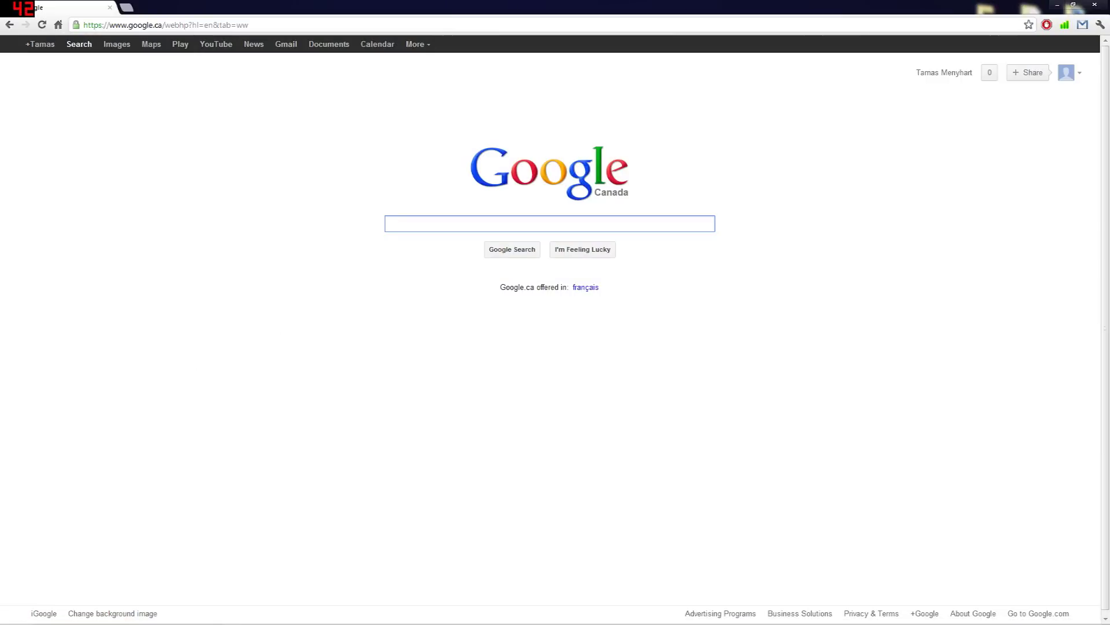
Search Google for 'tiny umbrella download'.
type("t")
key("BackSpace")
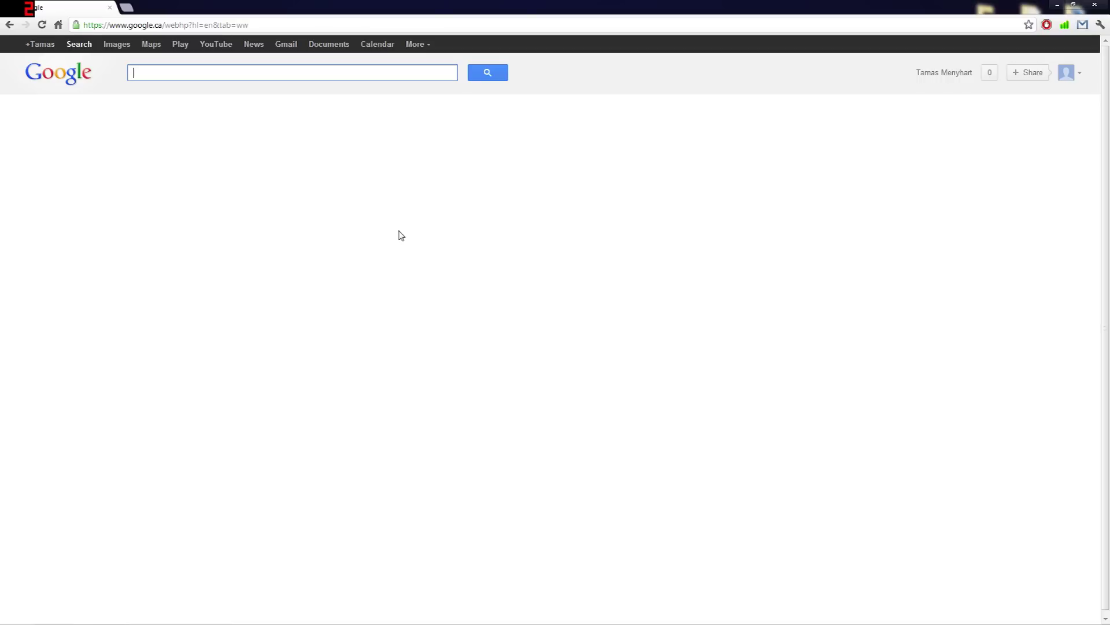
type("tiny")
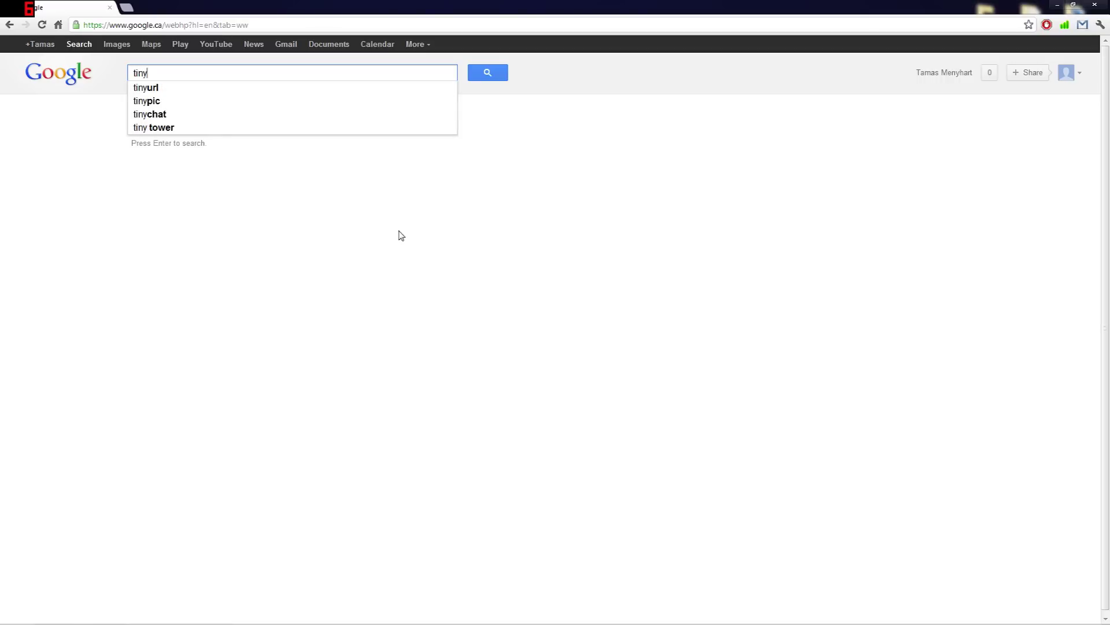
type(" umbre")
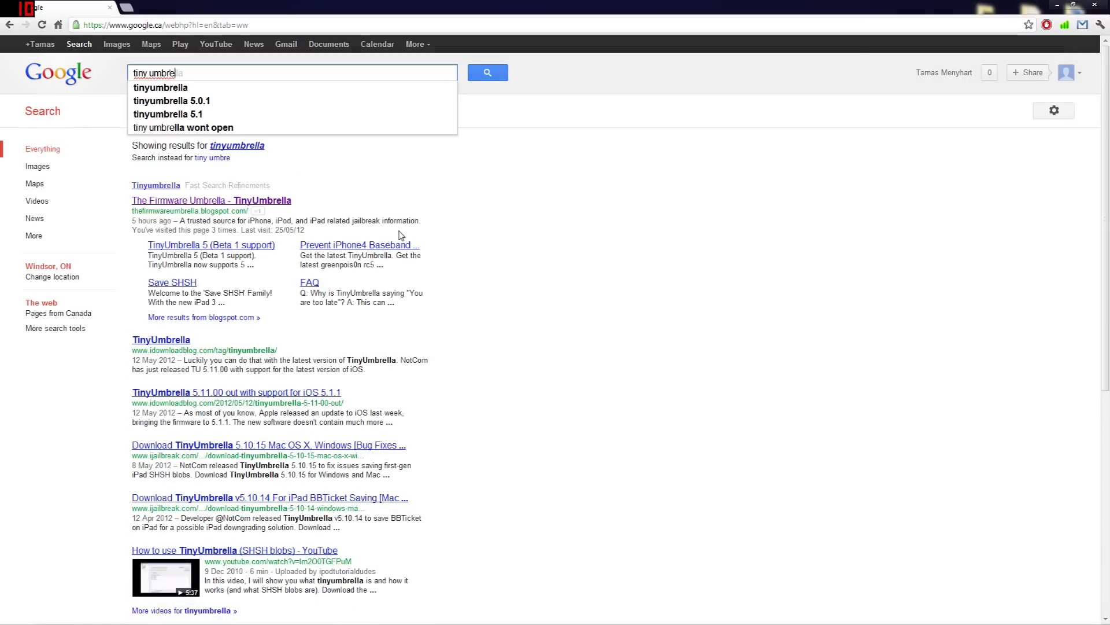
type("lla download")
key("Return")
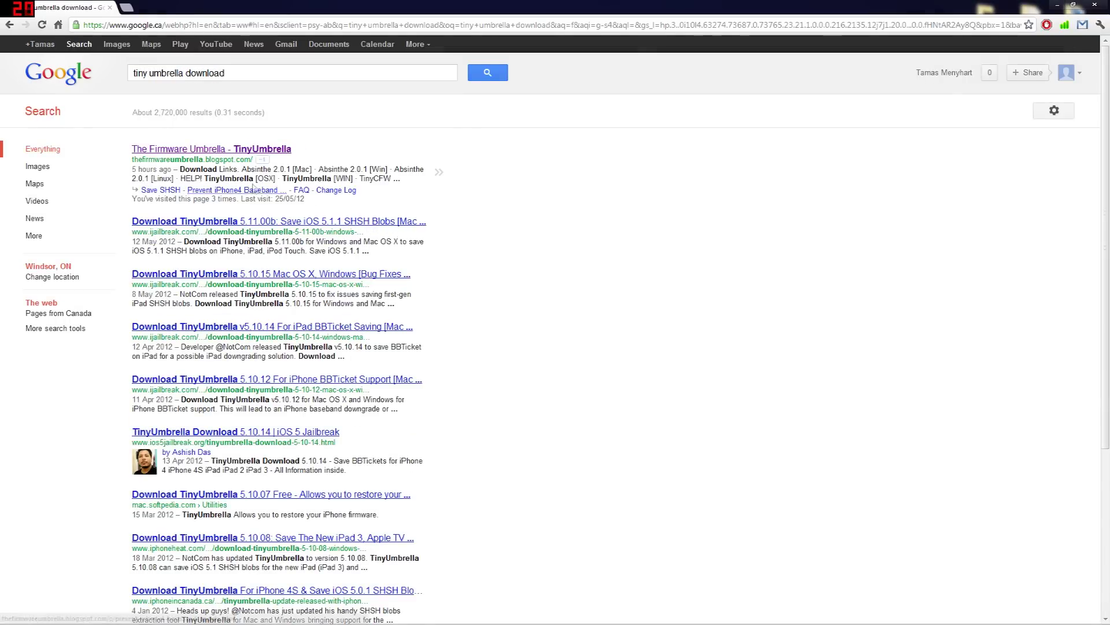
Download TinyUmbrella [WIN] from The Firmware Umbrella blog and launch it.
left_click(214, 152)
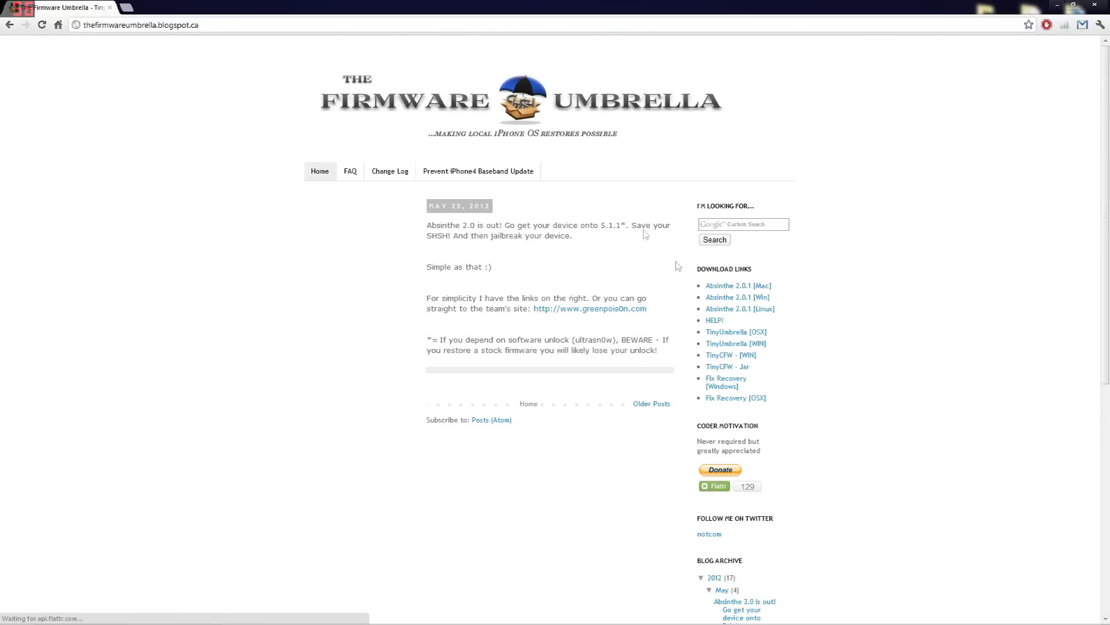
left_click(745, 344)
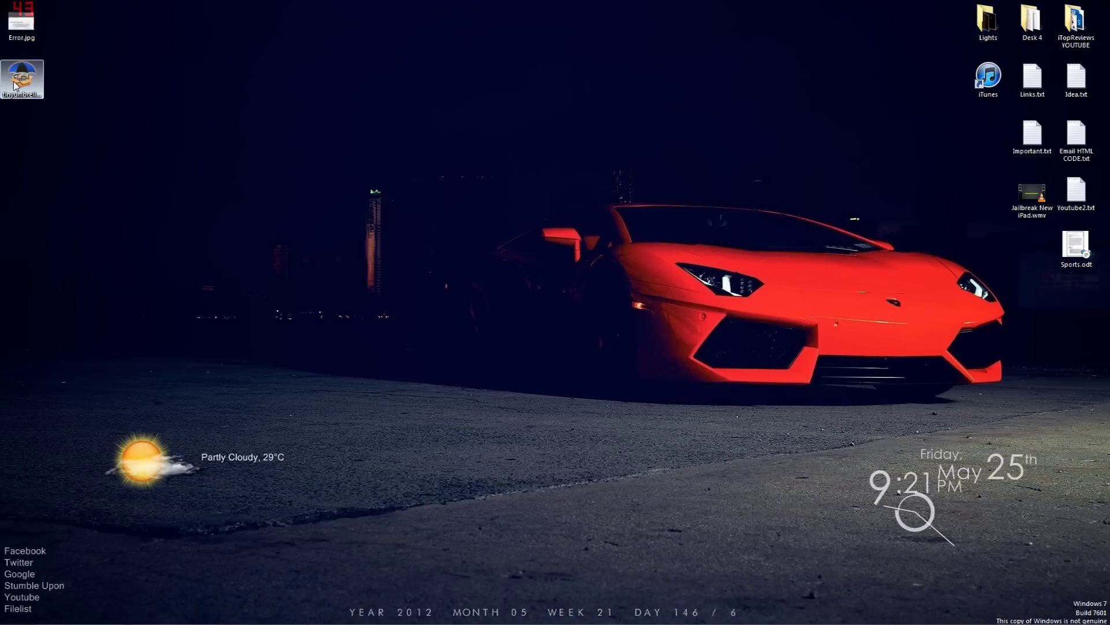
double_click(15, 86)
Let TinyUmbrella run, dismiss the Request SHSH From Cydia warning, and select the iPhone.
left_click(585, 328)
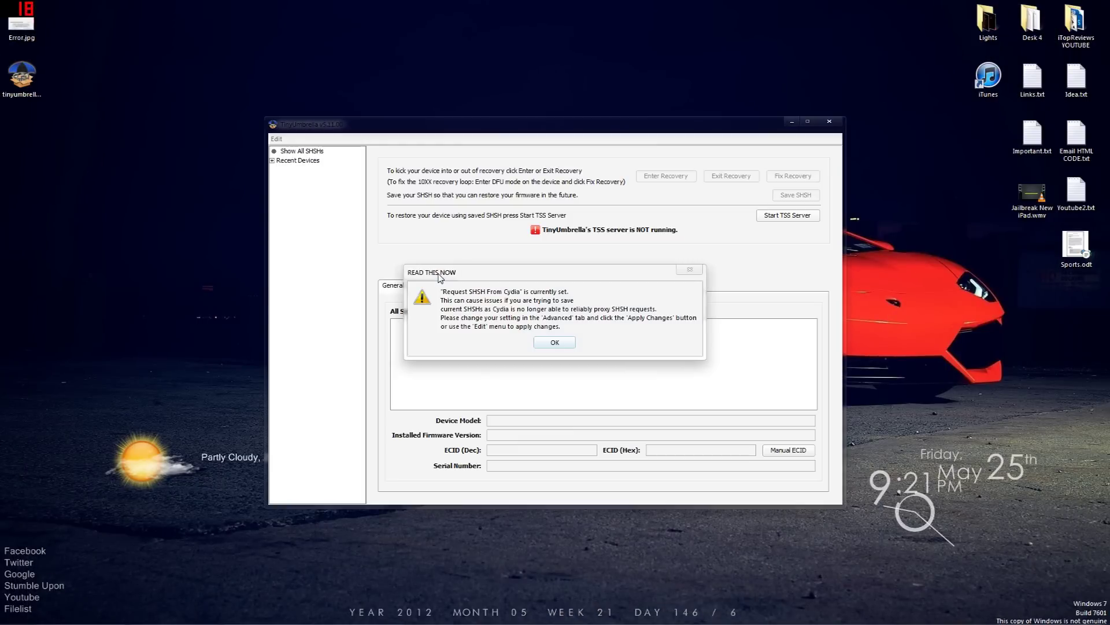
left_click(556, 342)
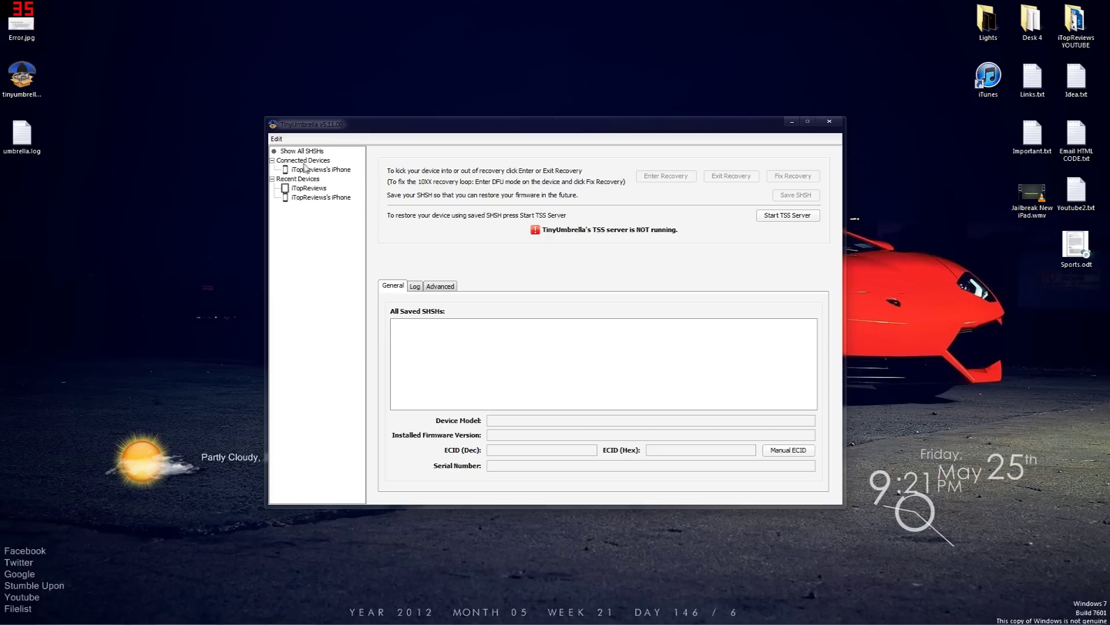
left_click(322, 170)
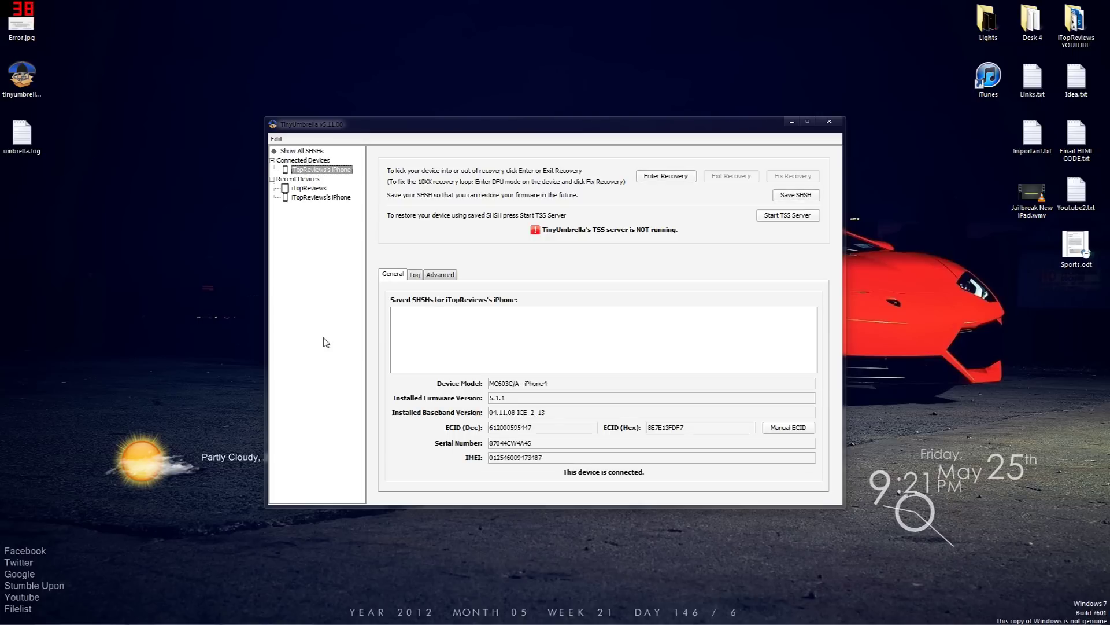
Uncheck 'Set Hosts to Cydia on Exit' in the Advanced settings and close TinyUmbrella.
left_click(398, 278)
left_click(443, 278)
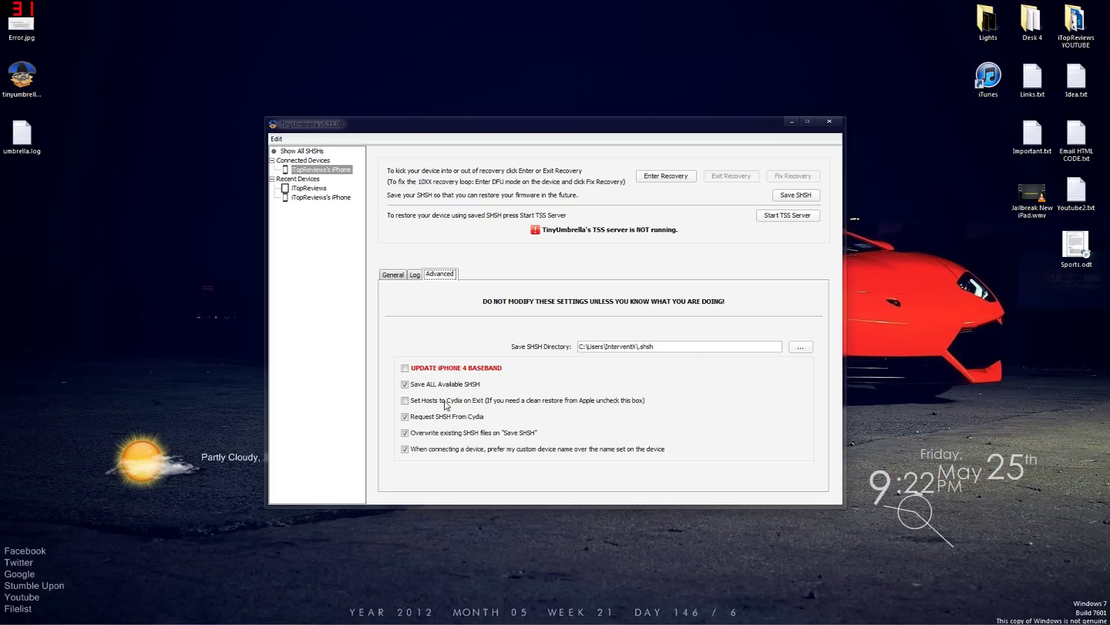
left_click(409, 405)
left_click(406, 404)
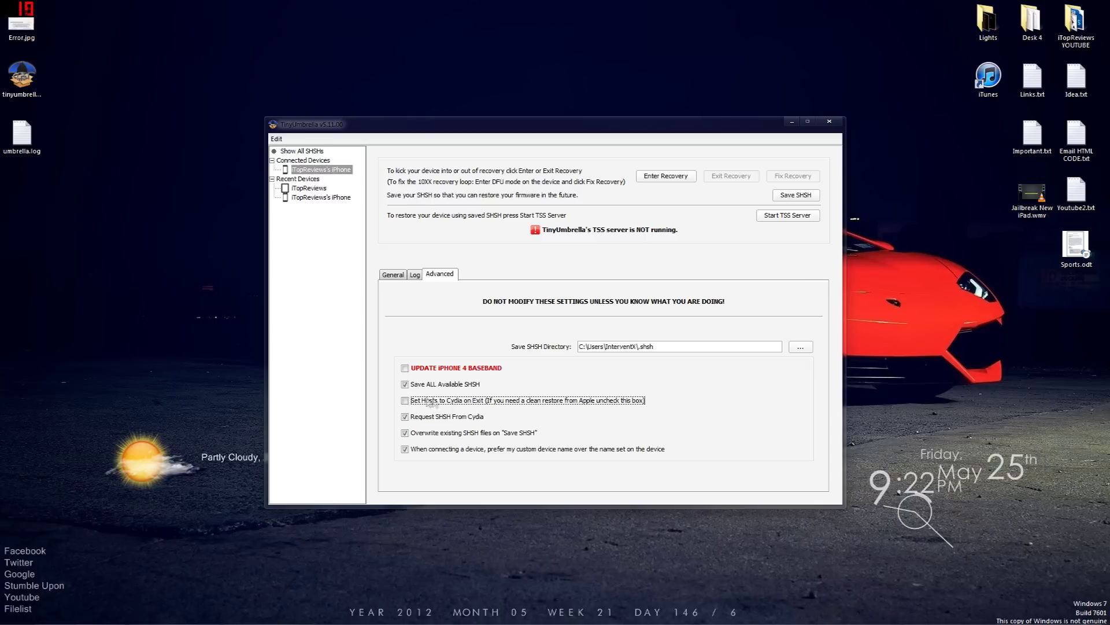
left_click(831, 122)
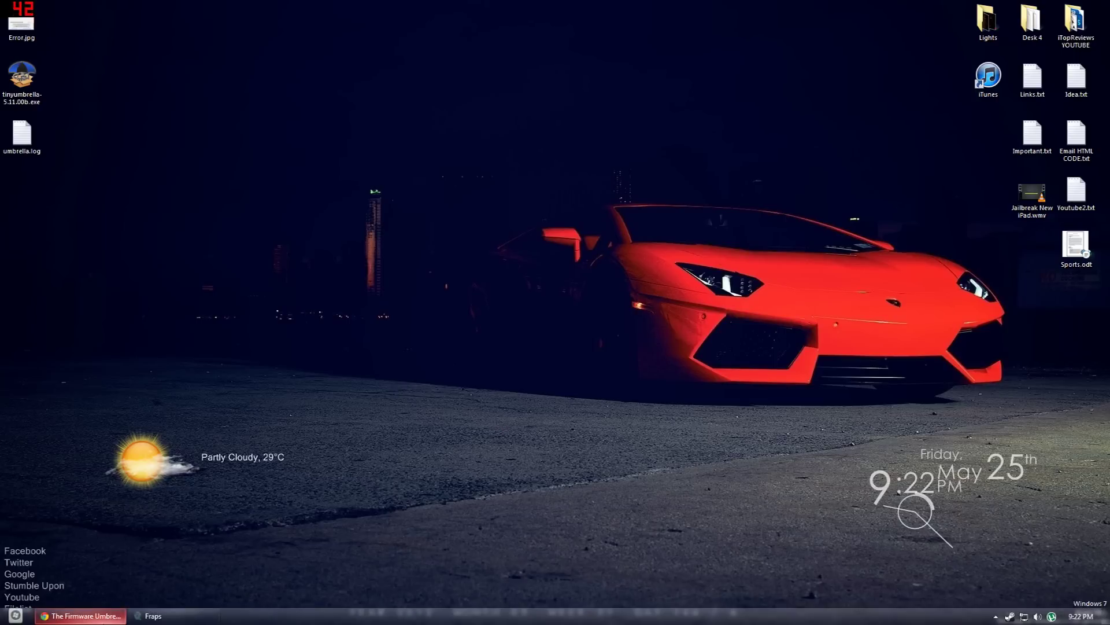
mouse_move(105, 617)
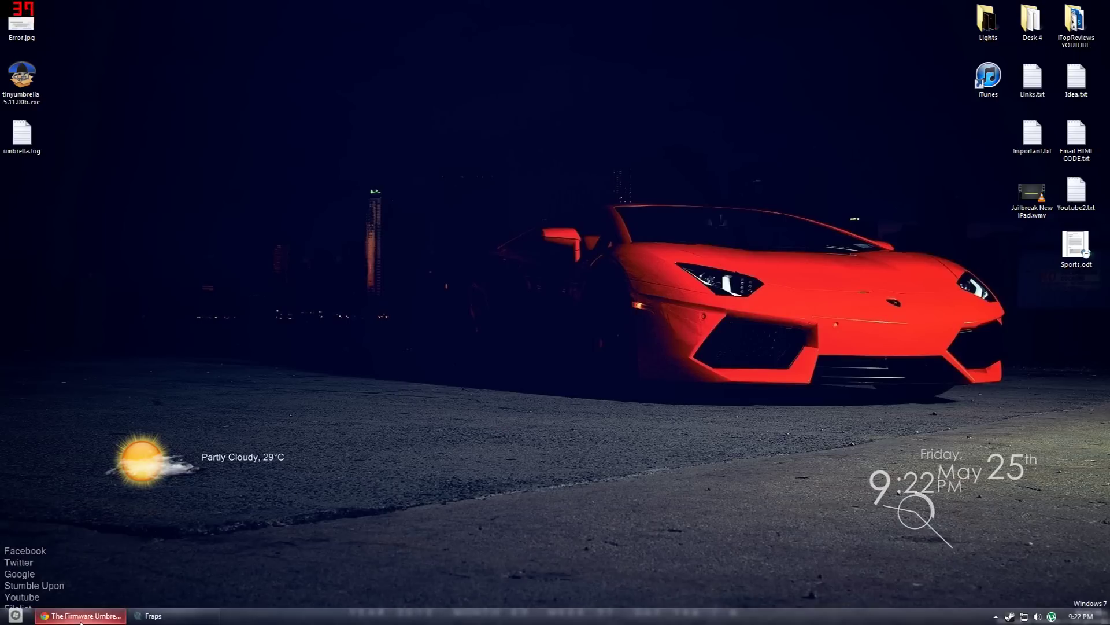
Browse from Computer into Local Disk (C:) and the Windows folder.
left_click(15, 615)
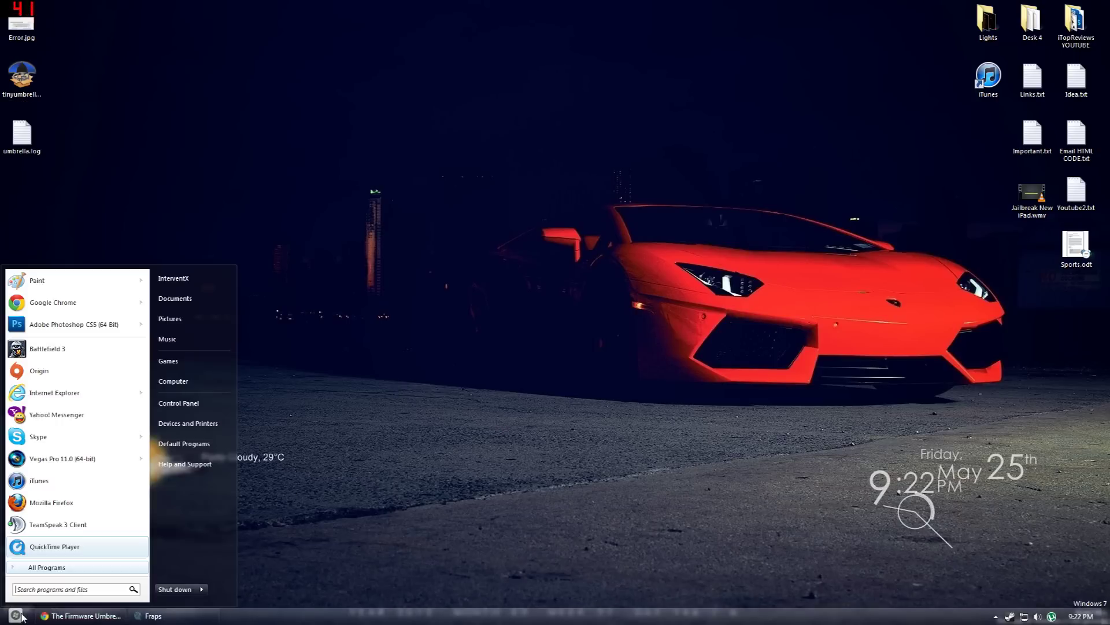
left_click(188, 379)
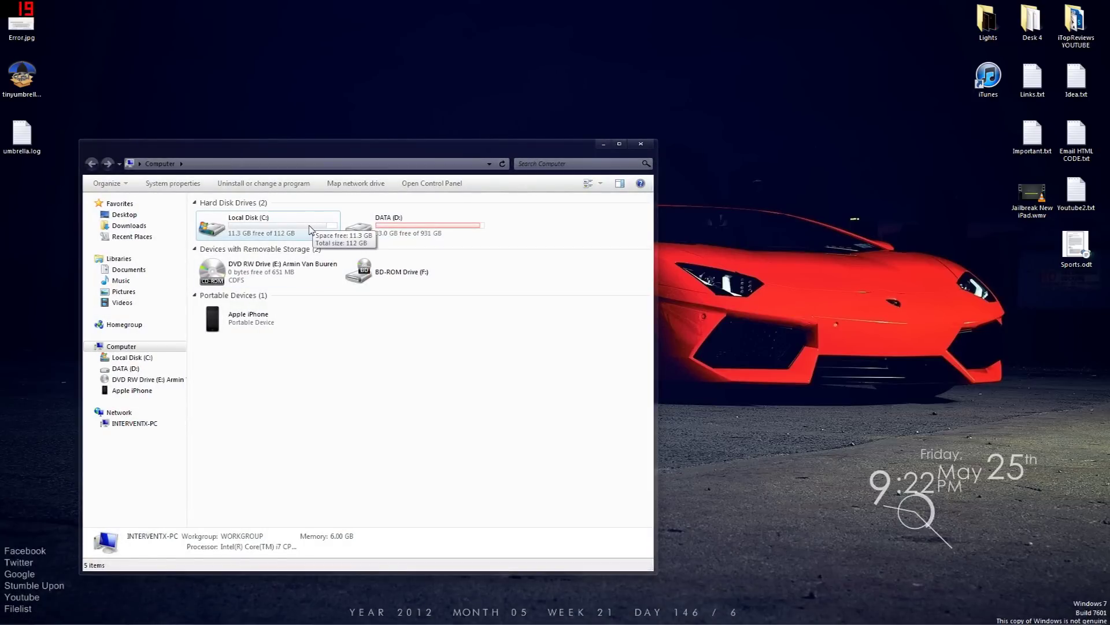
double_click(309, 230)
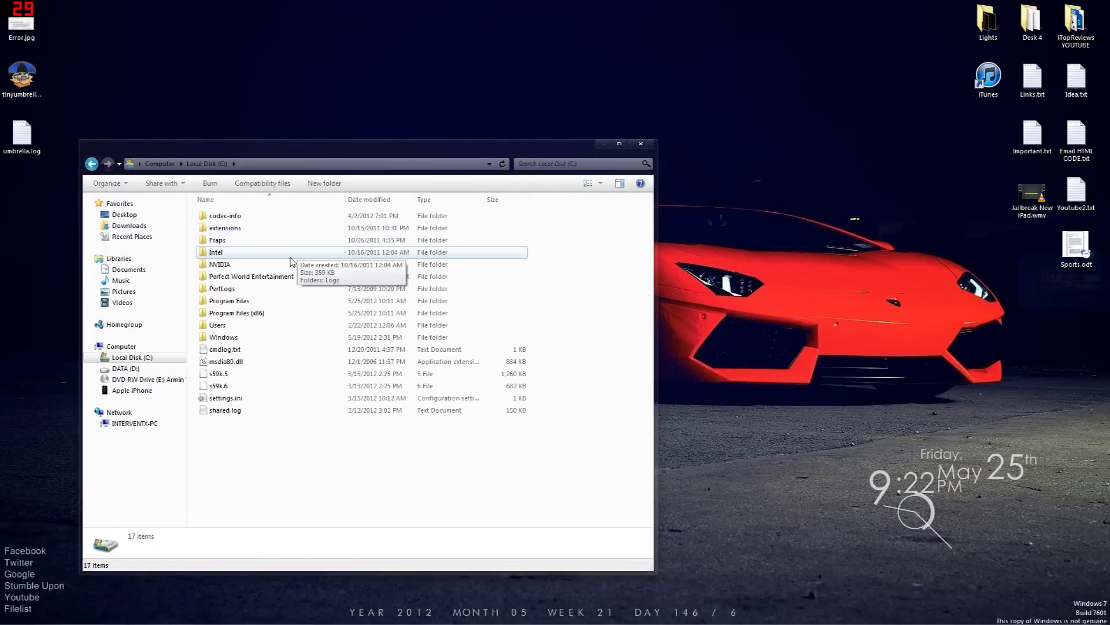
double_click(245, 340)
Go into System32, then drivers, then the etc folder.
scroll(255, 375, "down", 3)
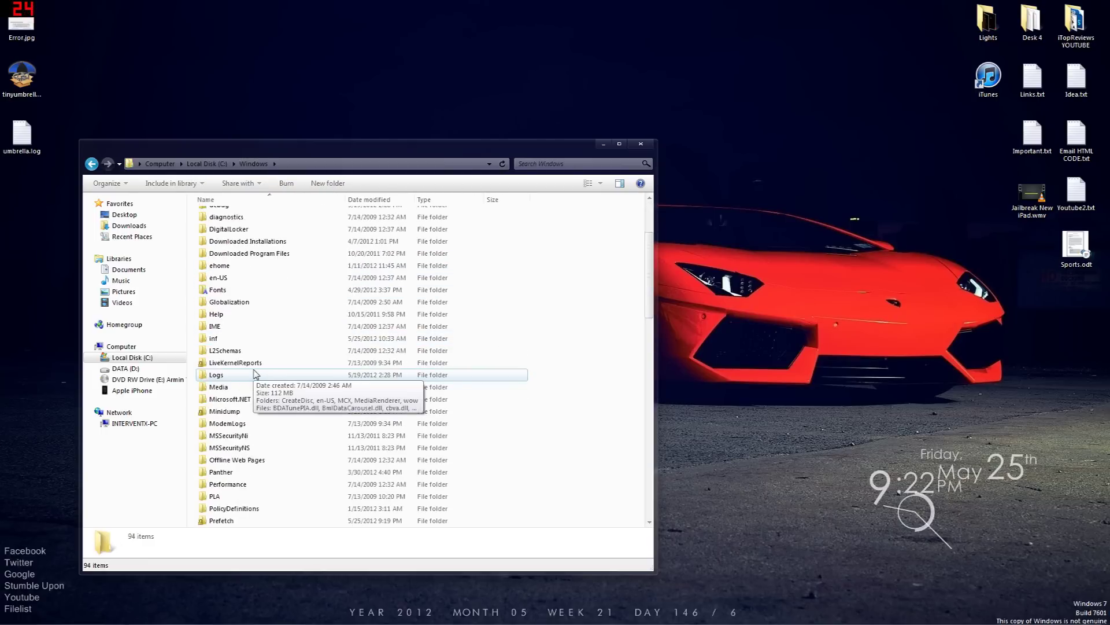
scroll(255, 374, "down", 4)
left_click(255, 461)
scroll(255, 486, "down", 2)
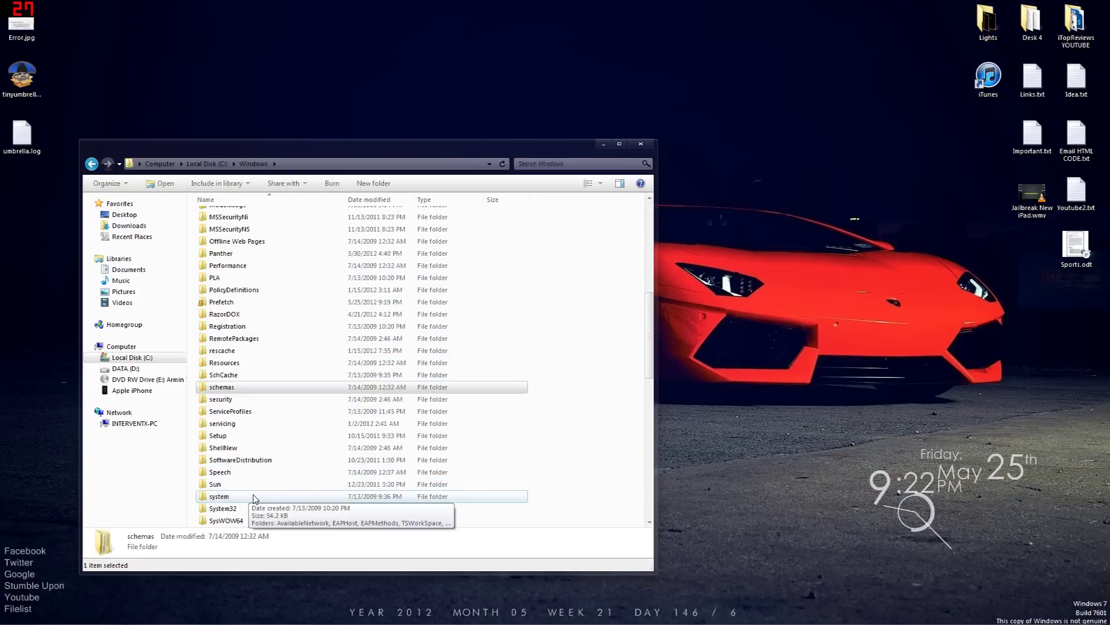
double_click(231, 509)
left_click(228, 289)
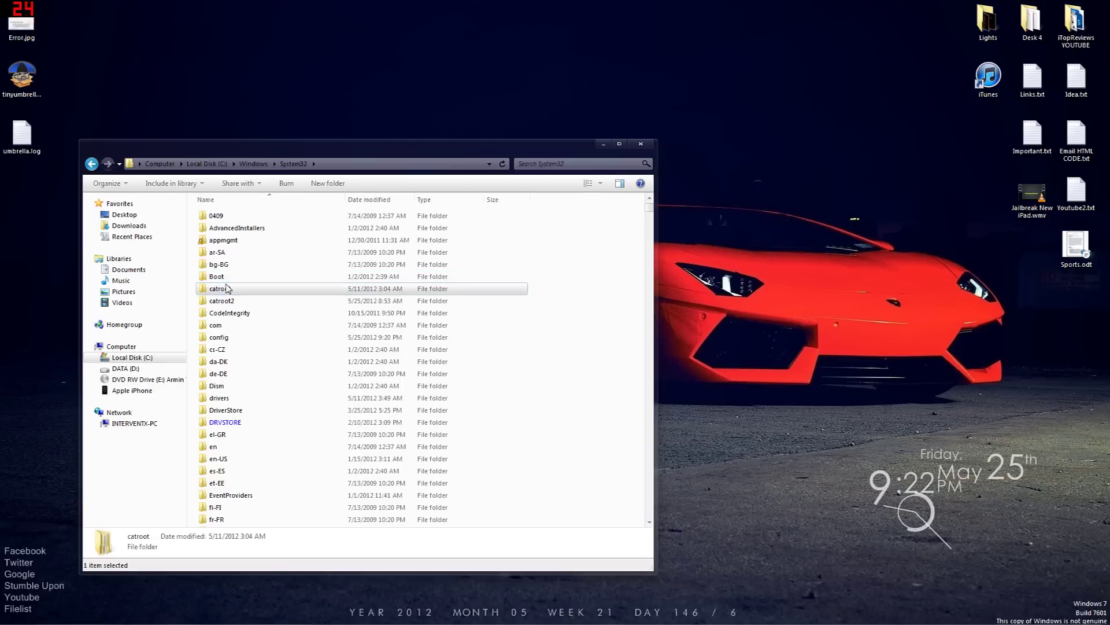
key("d")
double_click(233, 400)
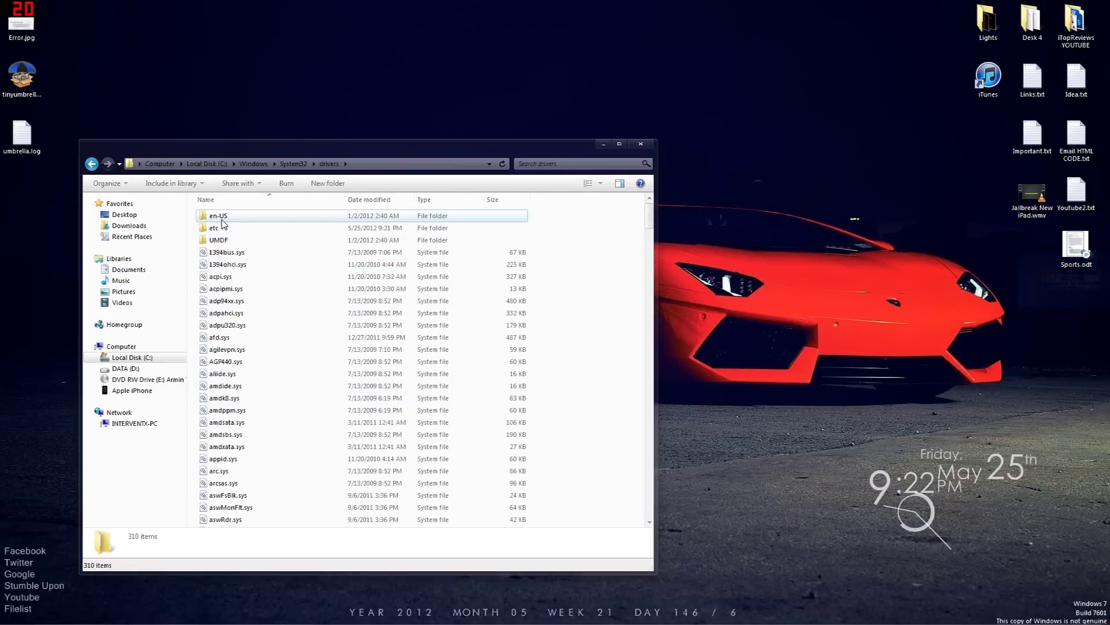
double_click(214, 229)
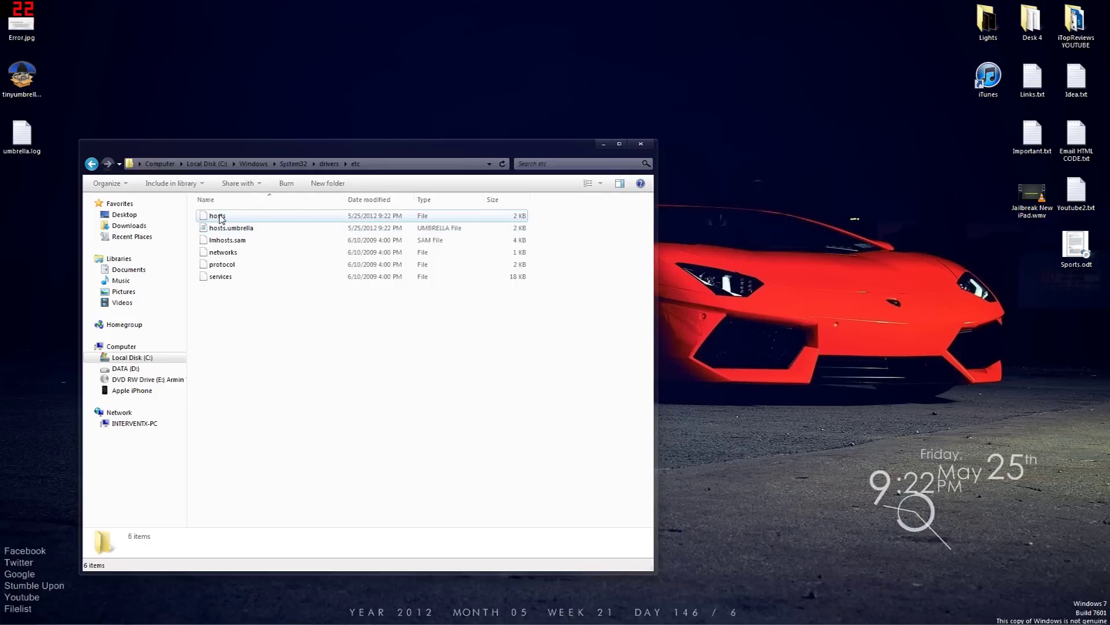
Open the hosts file with Notepad through the Open with dialog.
right_click(217, 218)
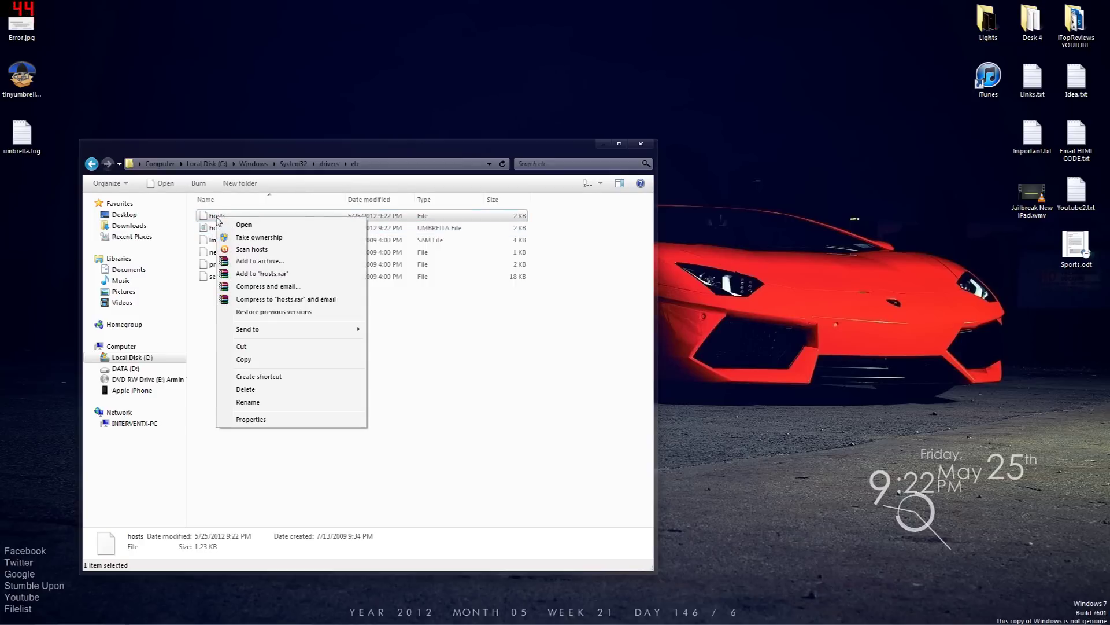
left_click(245, 225)
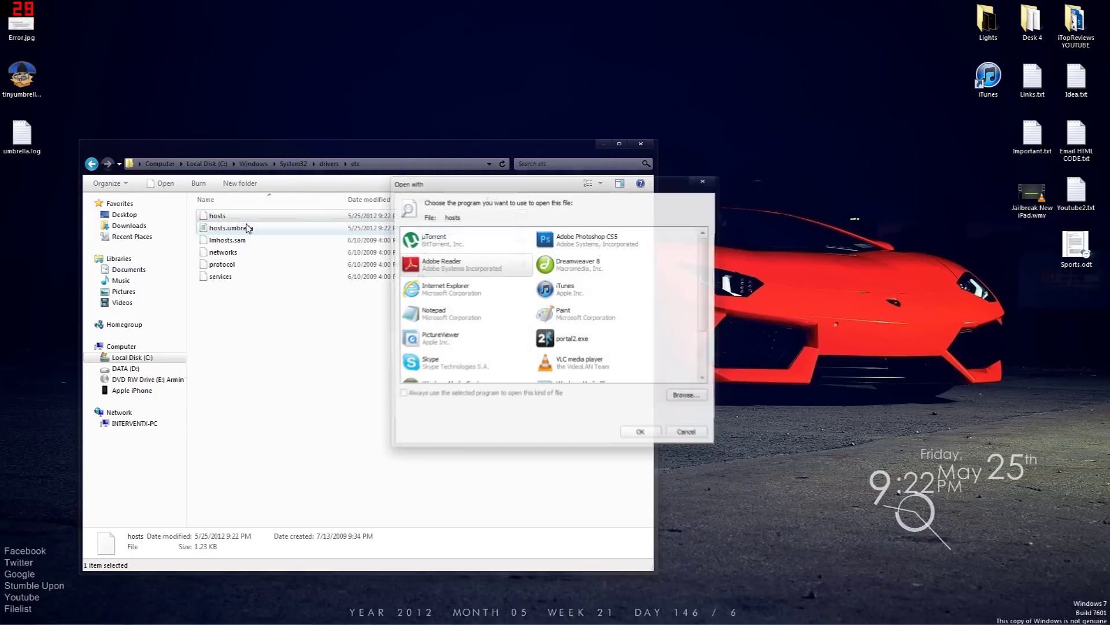
left_click(443, 317)
left_click(643, 434)
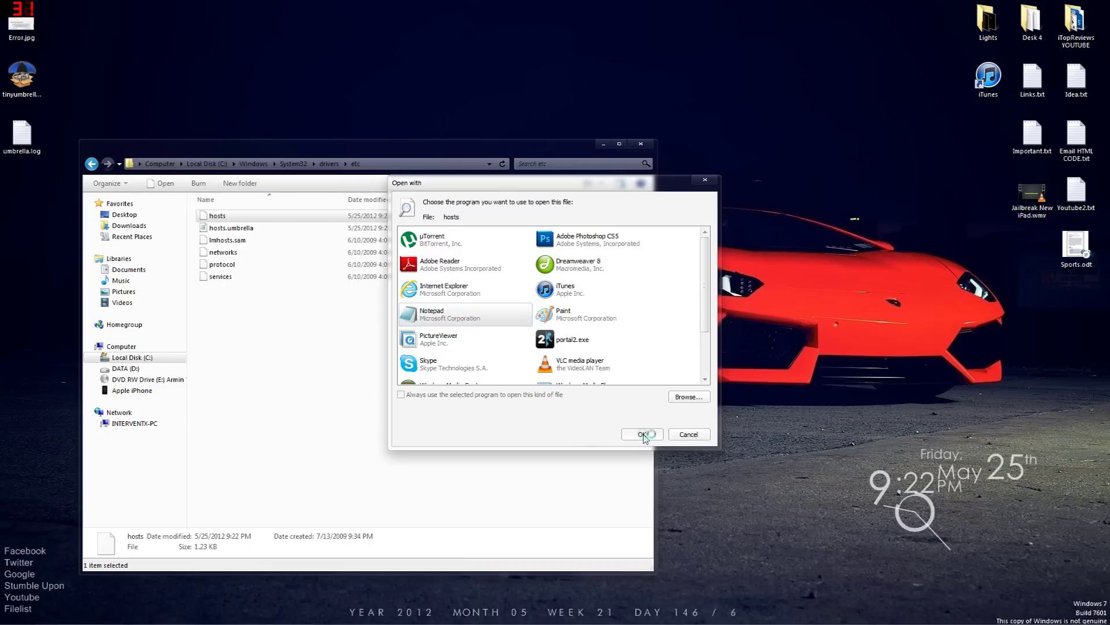
Inspect the #74.208.10.249 gs.apple.com line in hosts, then close Notepad and the etc window.
scroll(662, 336, "down", 7)
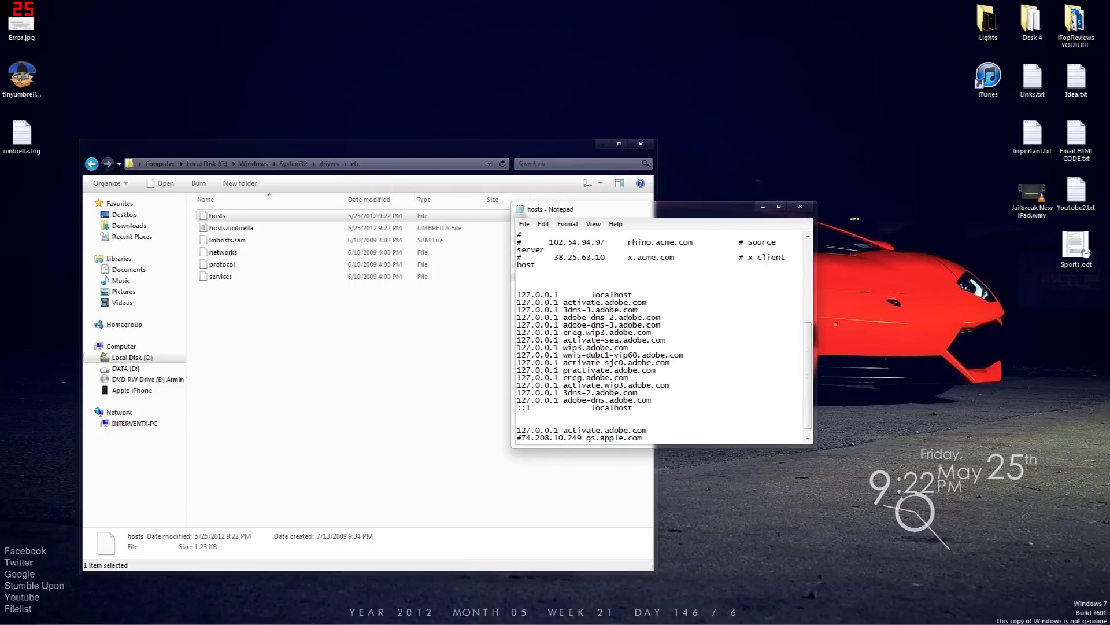
scroll(662, 335, "down", 1)
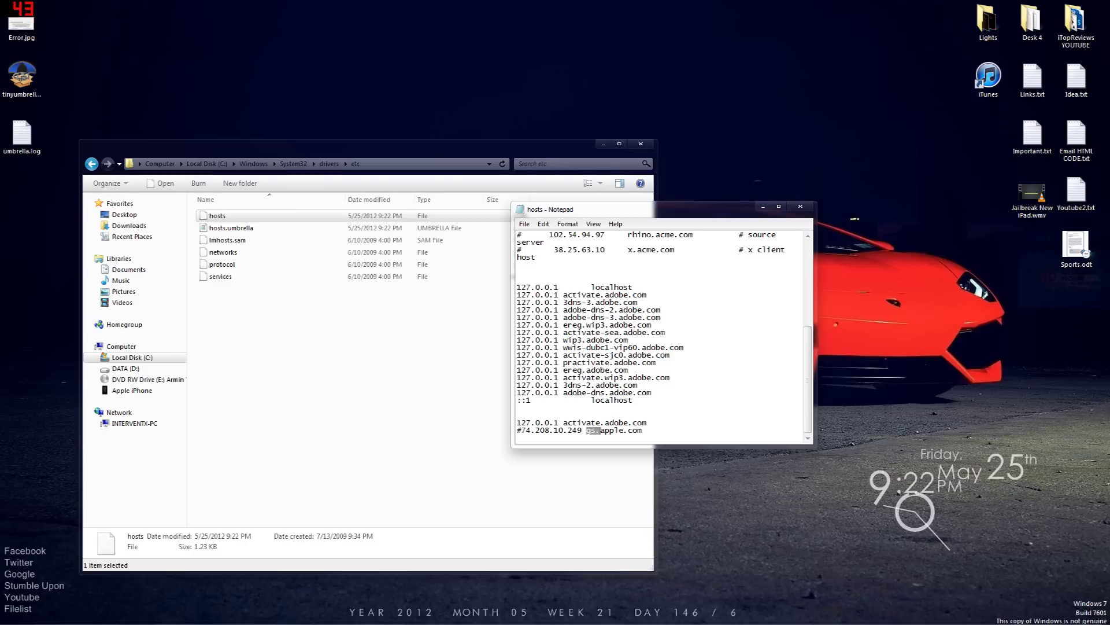
left_click(616, 430)
left_click_drag(643, 431, 516, 431)
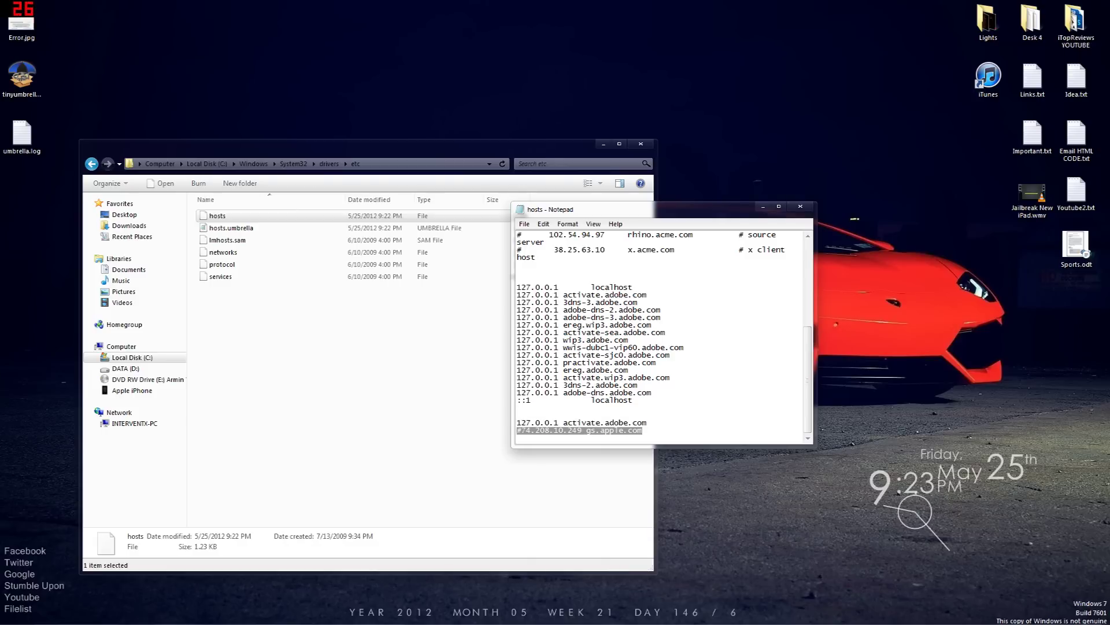
left_click(620, 385)
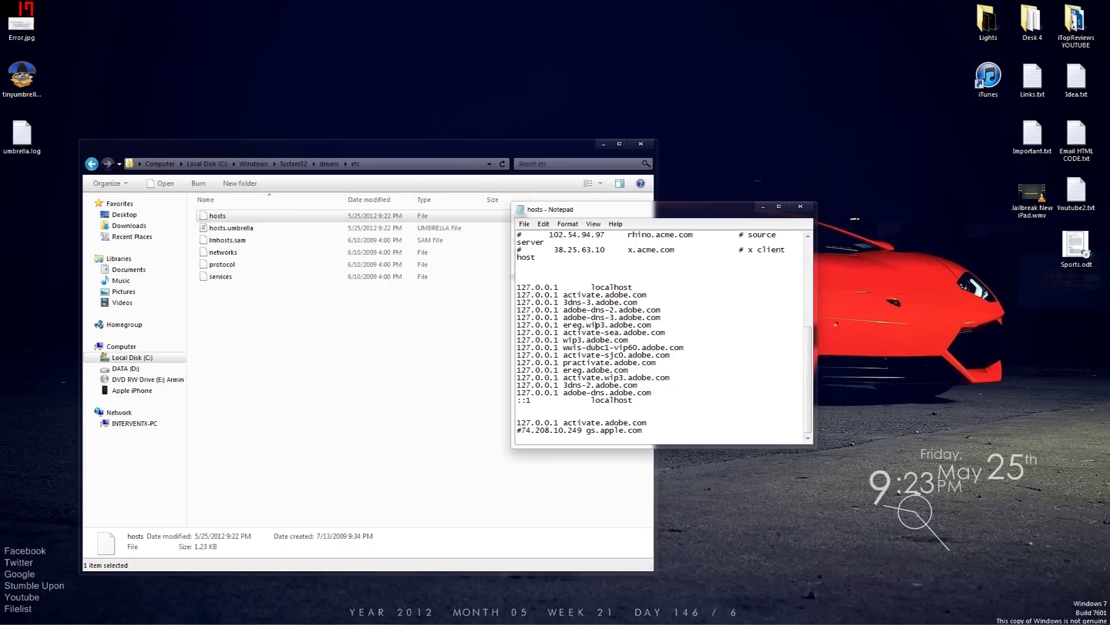
left_click_drag(591, 287, 491, 424)
left_click(642, 431)
left_click(618, 422)
left_click_drag(643, 430, 582, 431)
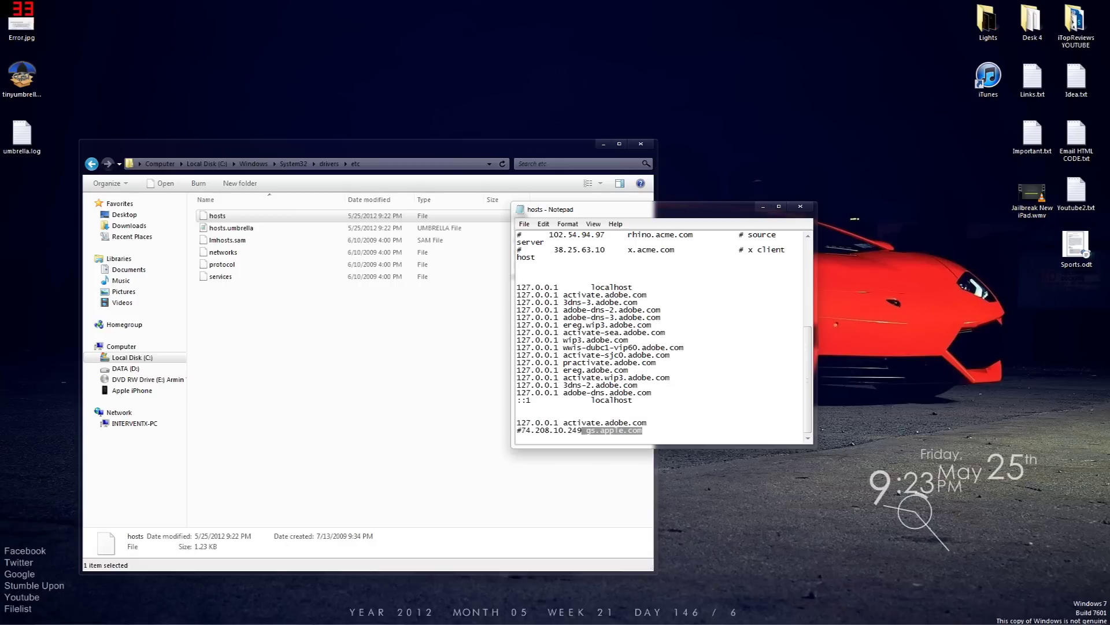
left_click(797, 207)
left_click(640, 143)
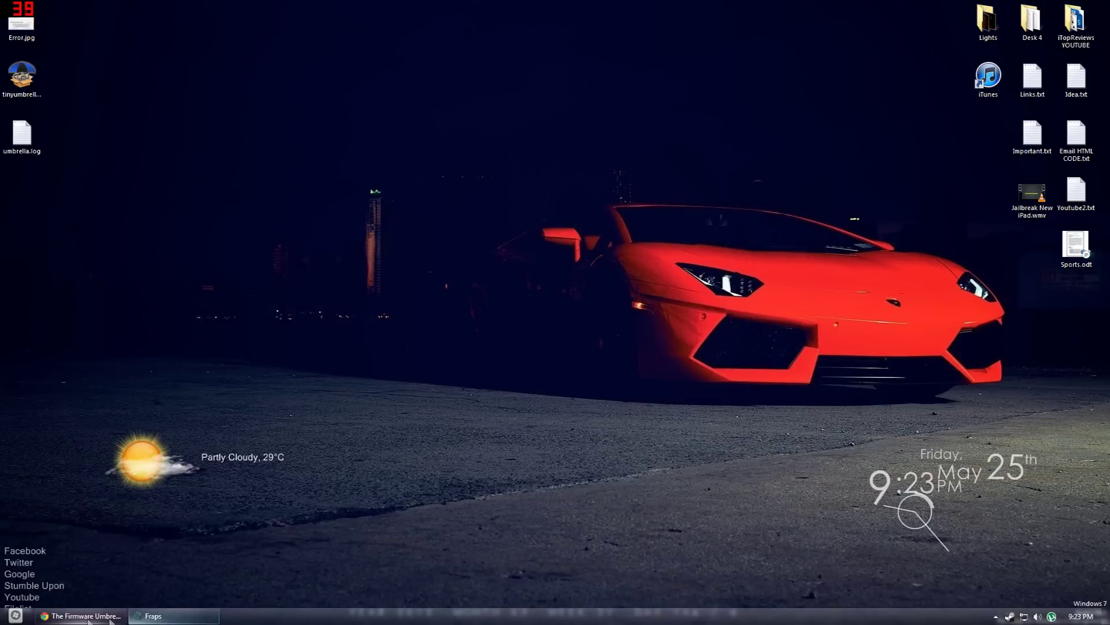
Launch iTunes, view the iPhone's Summary page (5.1.1, up to date), then minimize iTunes.
left_click(15, 615)
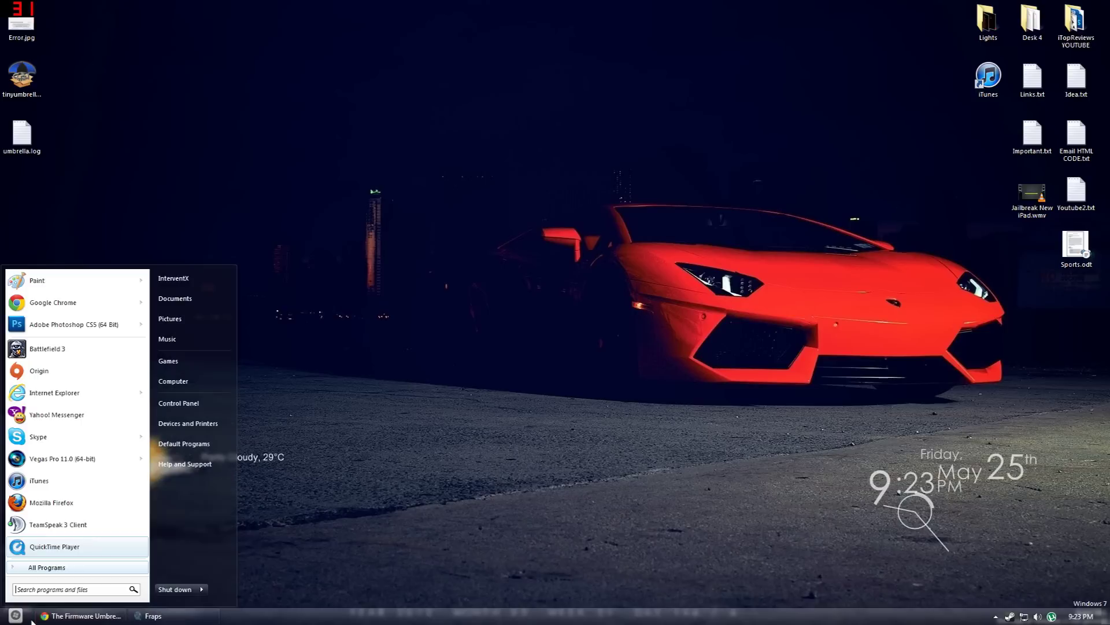
left_click(51, 501)
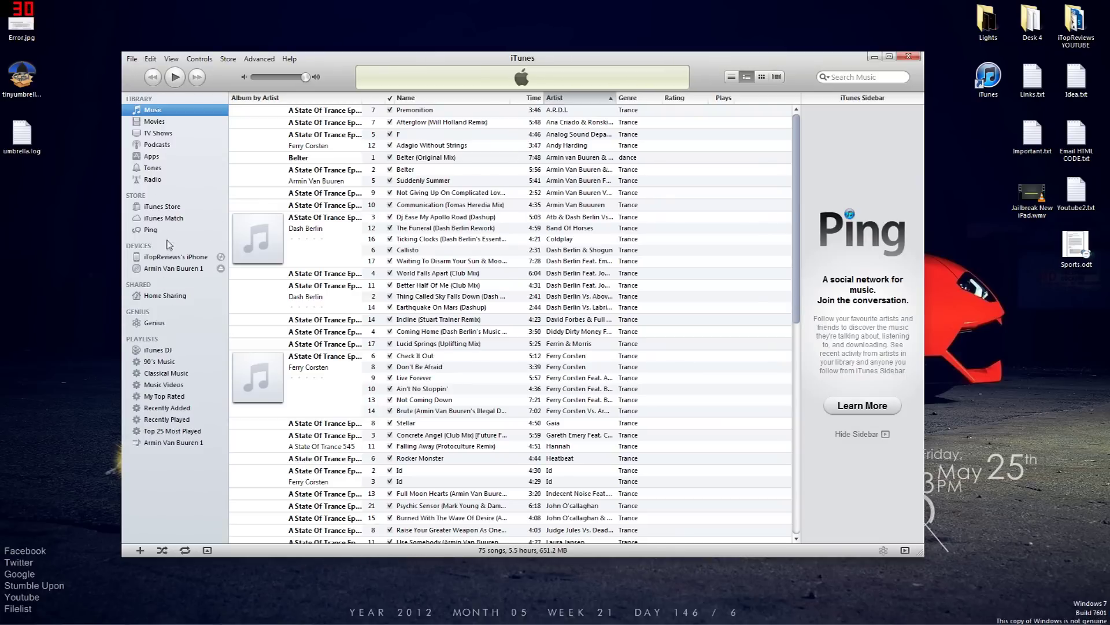
left_click(174, 257)
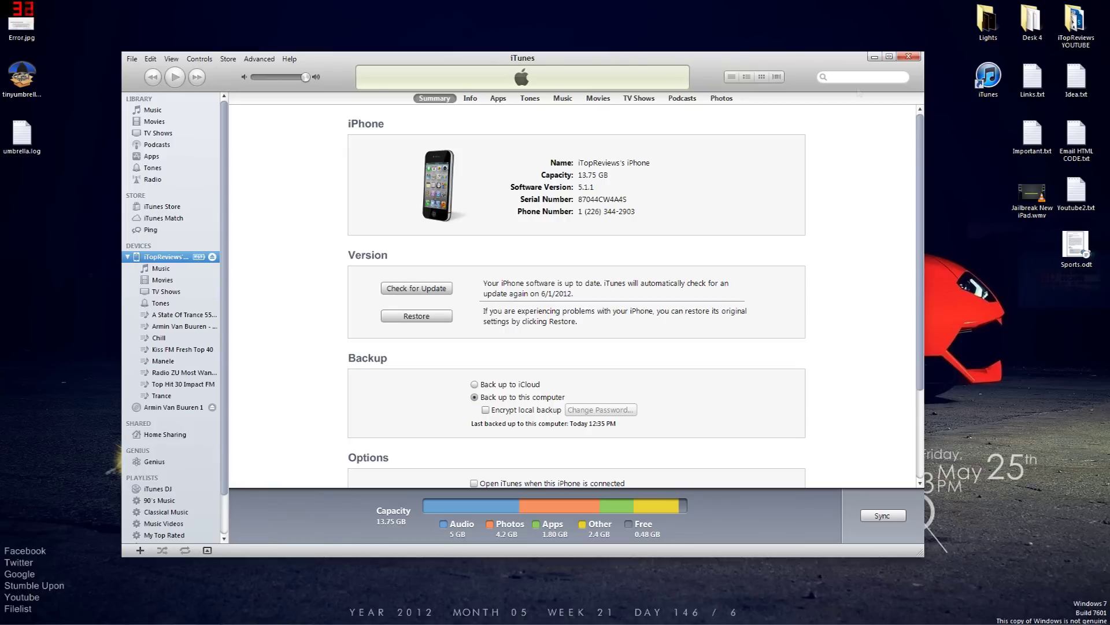
left_click(874, 57)
left_click_drag(391, 174, 742, 430)
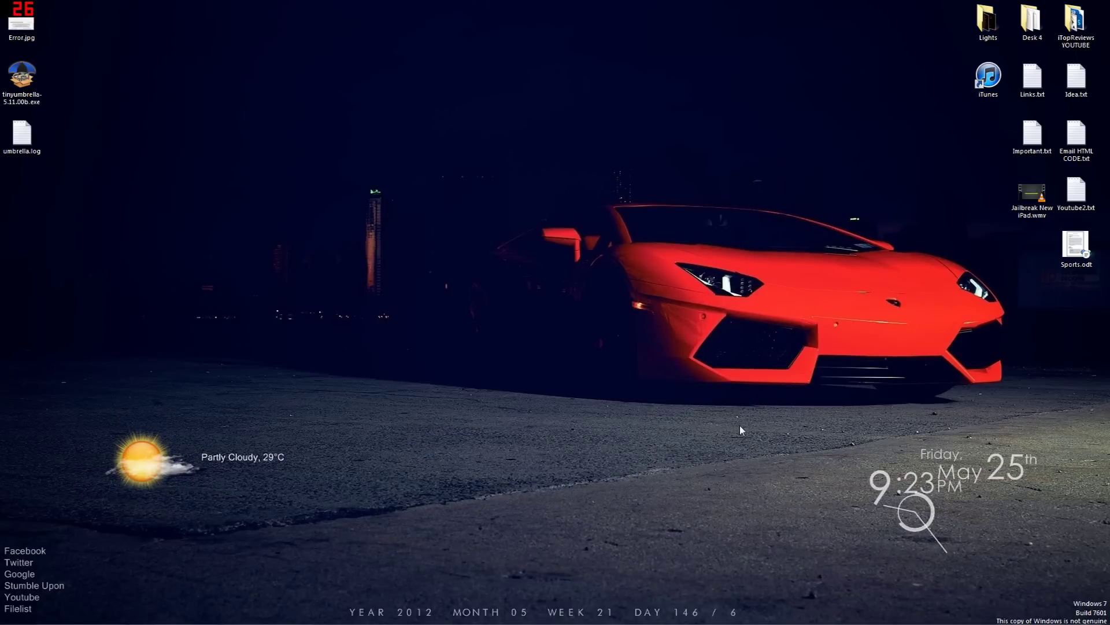